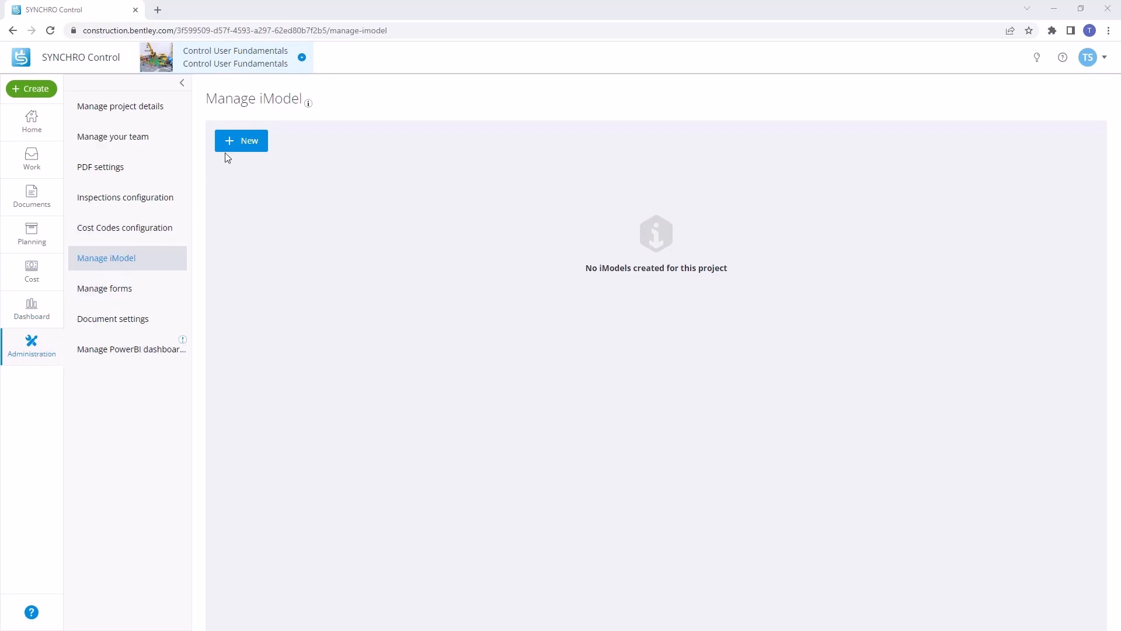
Create an iModel named PW iModel that is set up for the scheduling service.
click(242, 144)
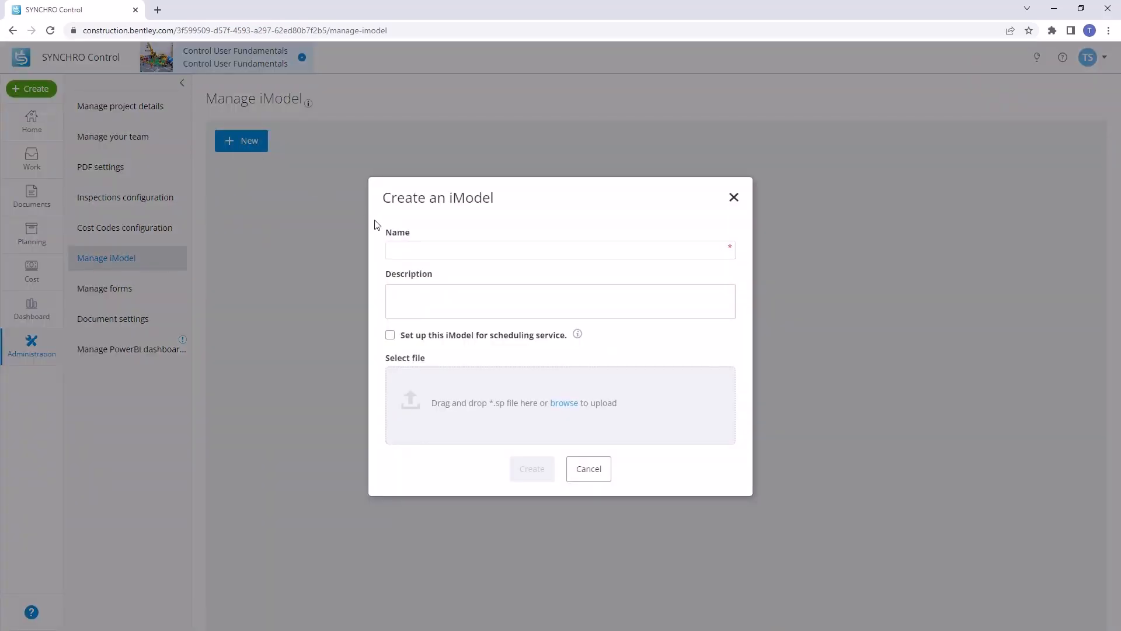
click(394, 247)
text(BW)
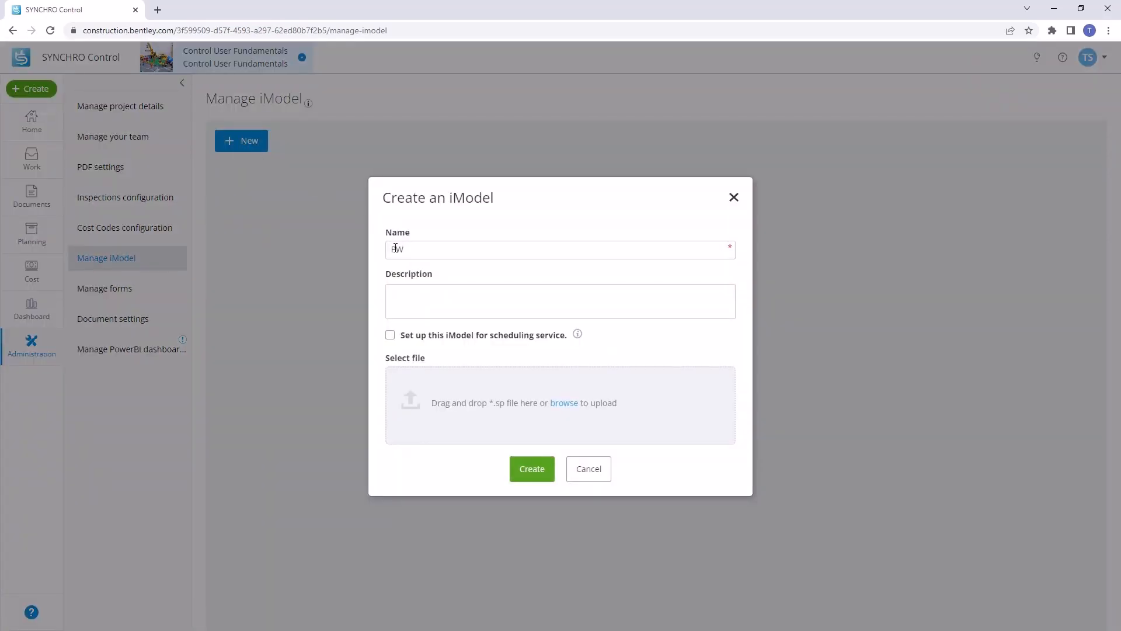
text( iModel)
click(390, 335)
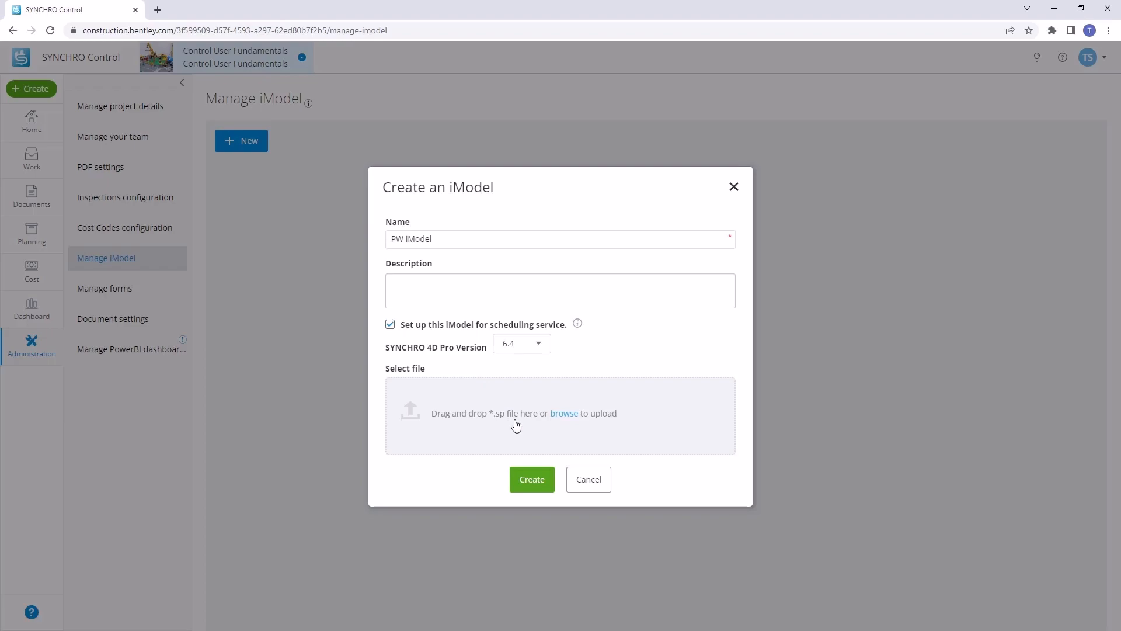
click(533, 478)
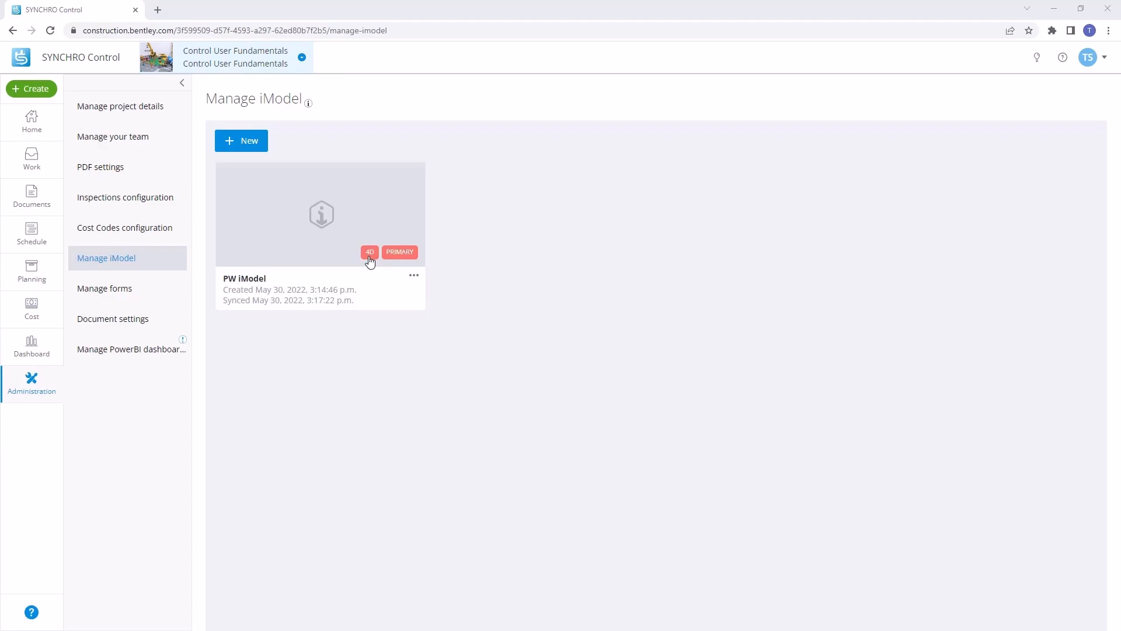
Start a new data connection for PW iModel with ProjectWise as the data source and individual file connectors off.
click(413, 276)
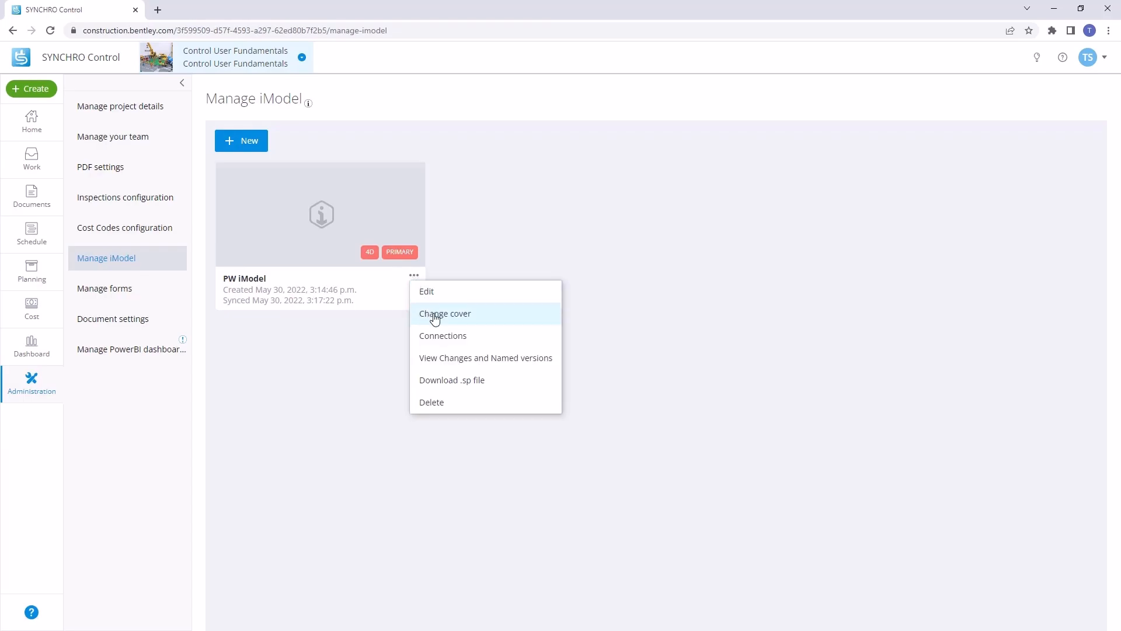
click(448, 336)
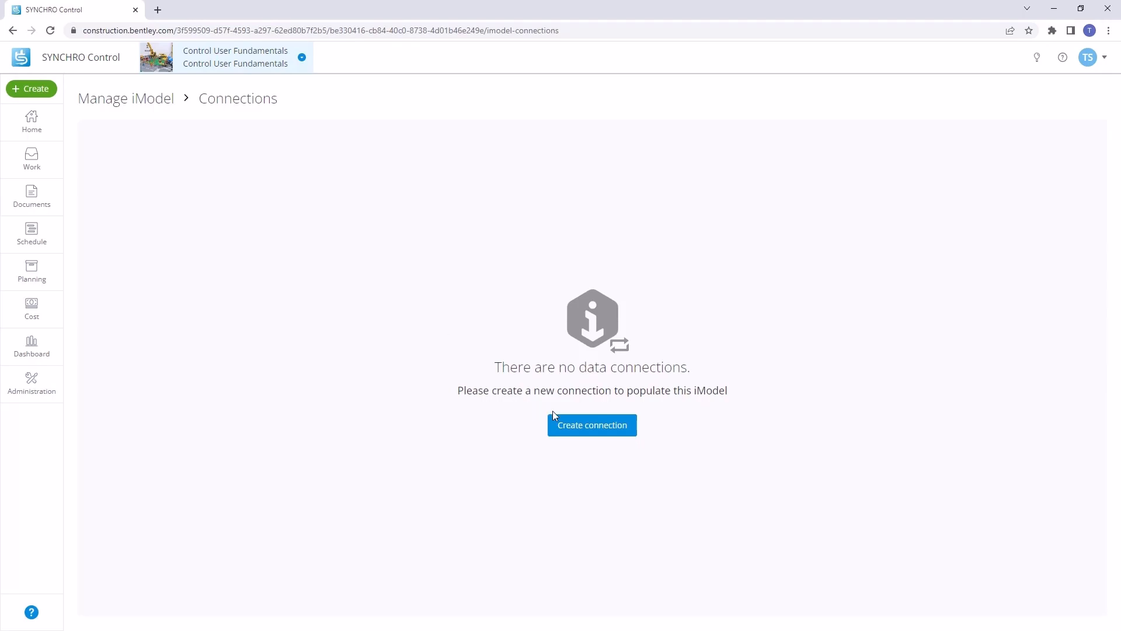
click(579, 428)
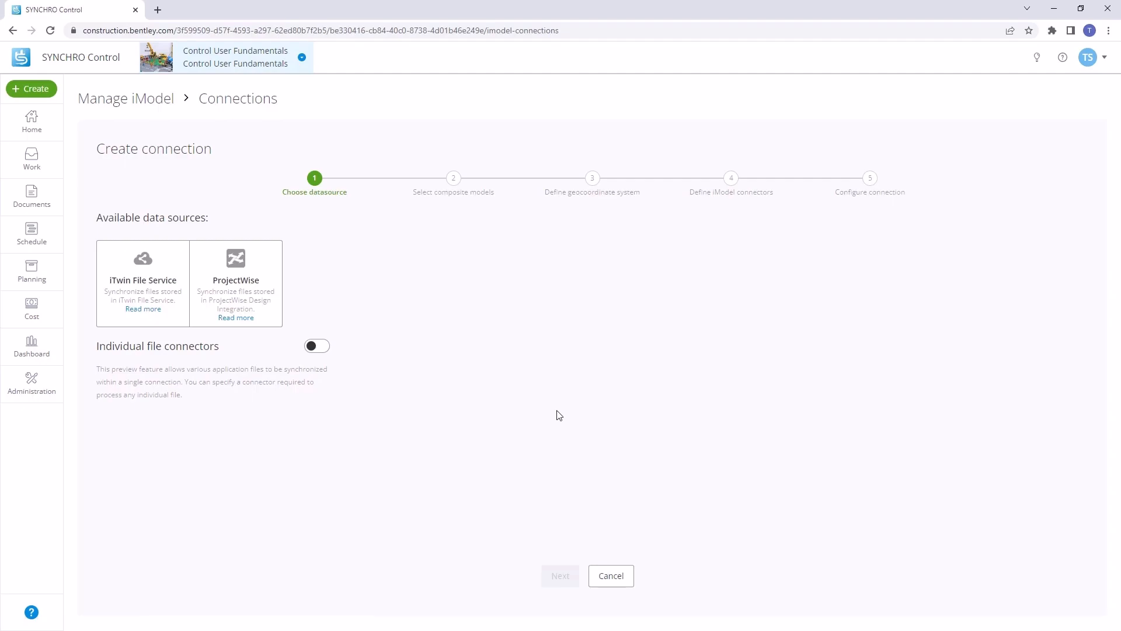
click(314, 348)
click(318, 348)
click(245, 298)
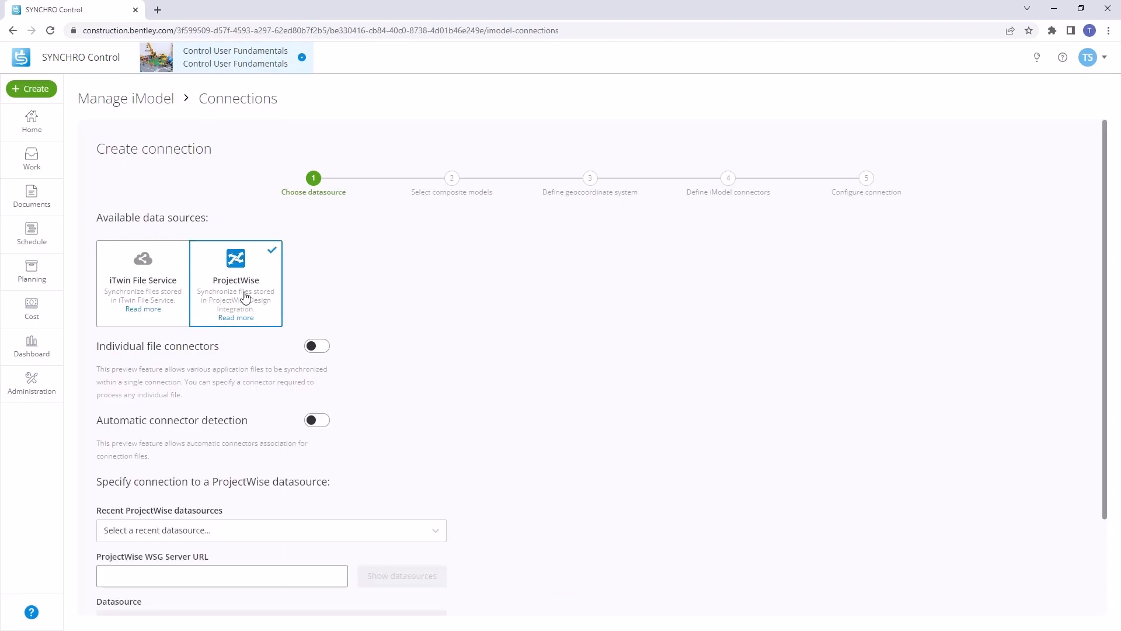
Fill in the connection details from the recent ProjectWise datasource decide-pwce-us-01:Civil.
click(438, 539)
click(335, 566)
scroll(328, 525, down, 2)
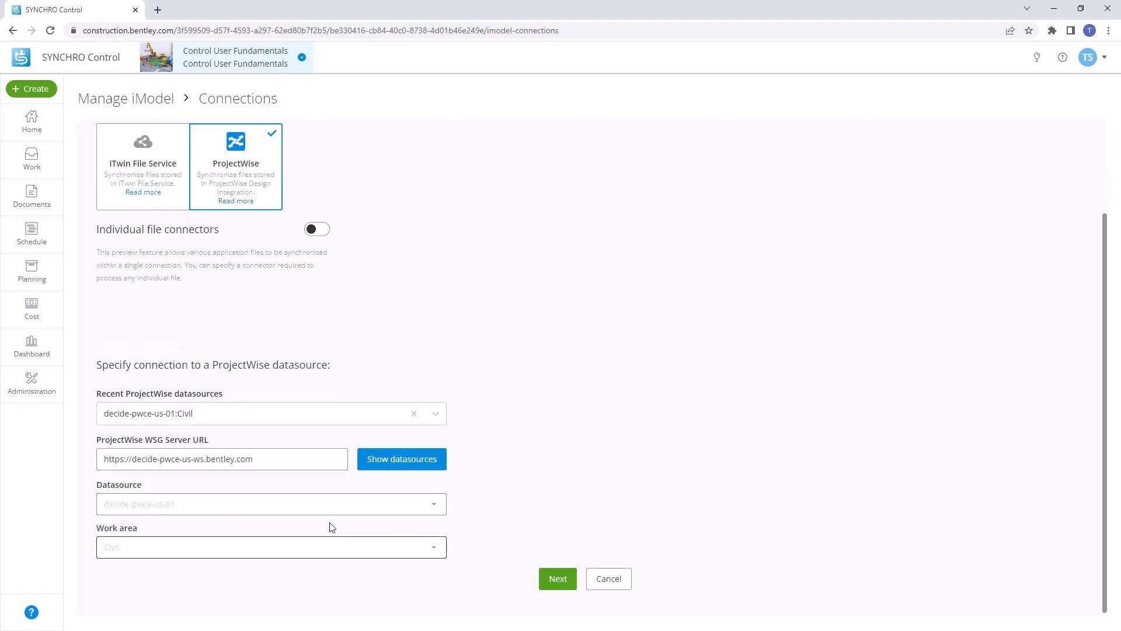
Load the server's datasources, choose the datasource with the work area Exton Bypass, and continue to the composite models.
click(375, 461)
click(380, 503)
scroll(376, 481, down, 2)
click(365, 481)
click(394, 549)
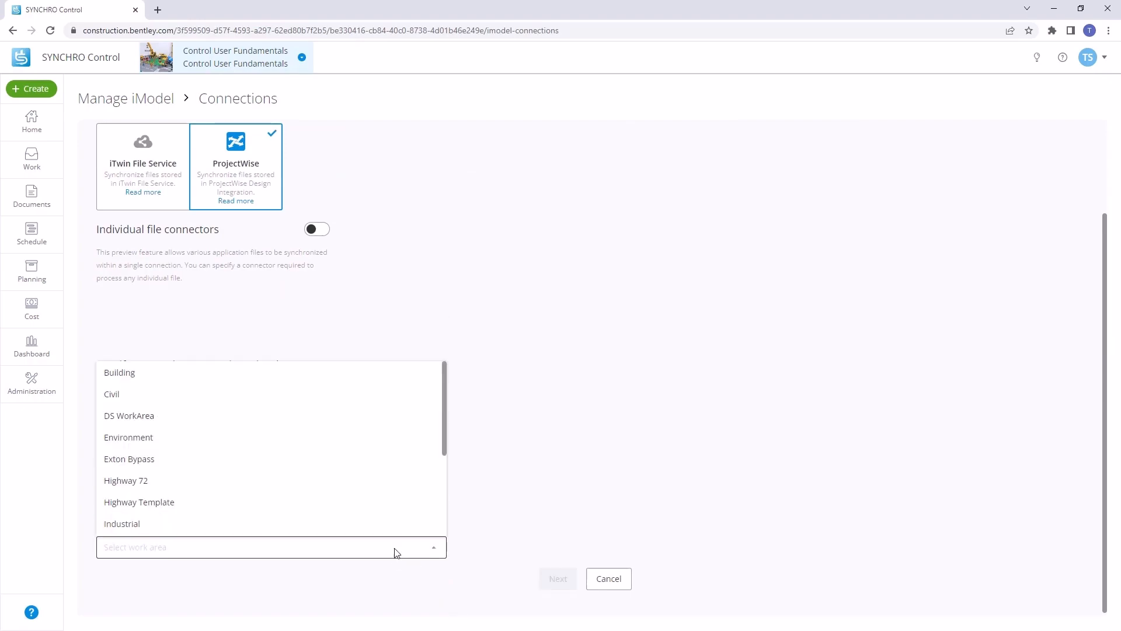
click(129, 458)
click(557, 578)
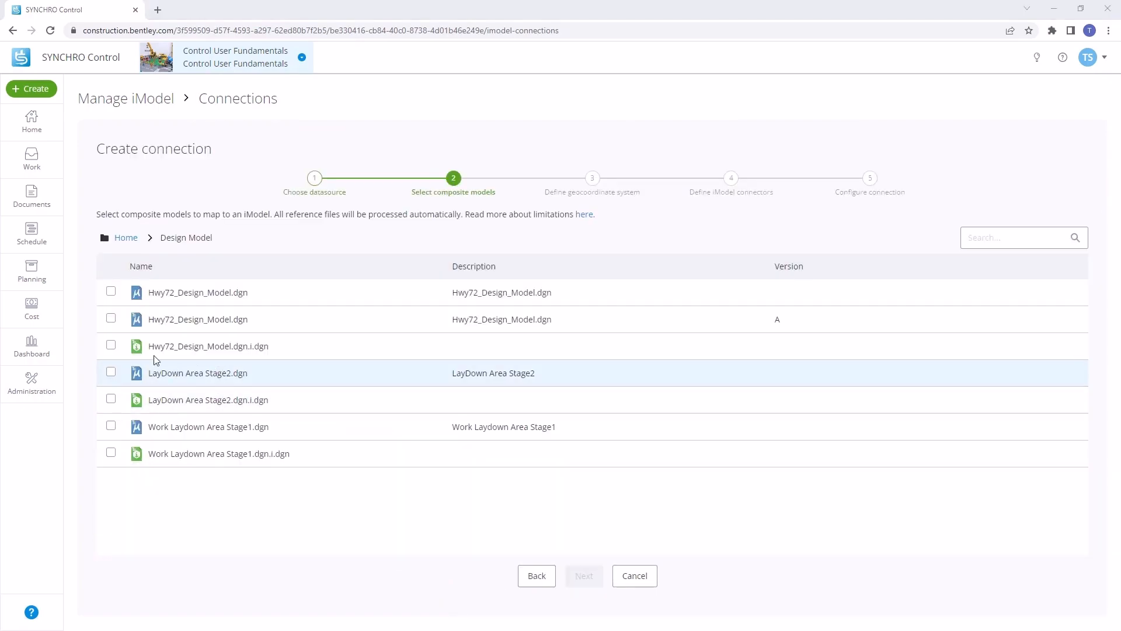
Include both Hwy72_Design_Model.dgn versions, LayDown Area Stage2.dgn and Work Laydown Area Stage1.dgn as the composite models.
click(111, 292)
click(110, 319)
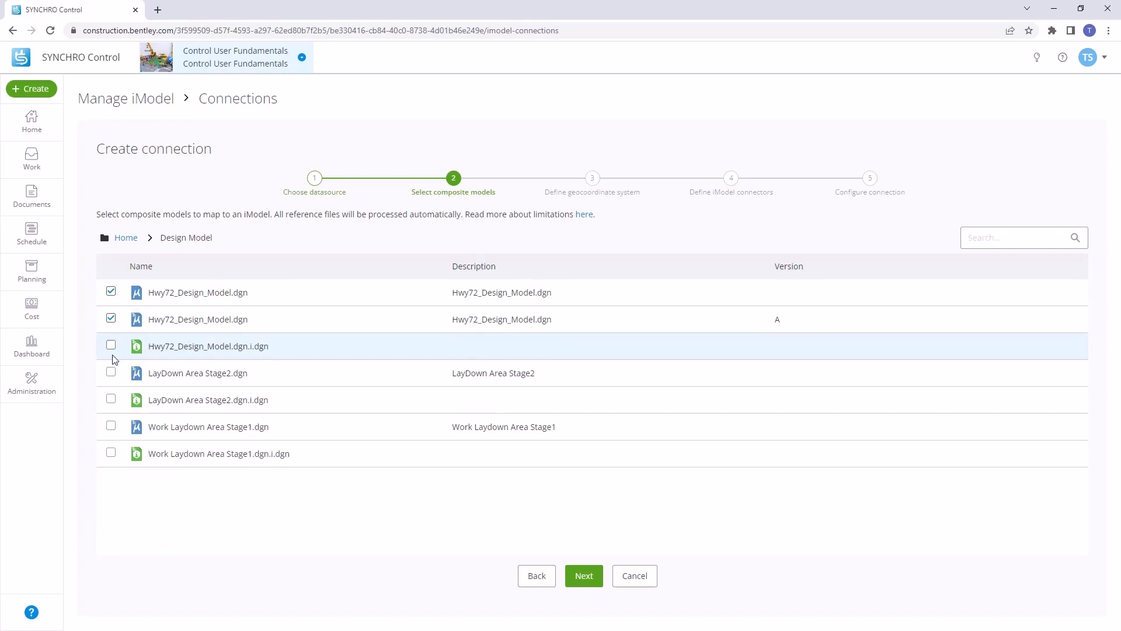
click(110, 374)
click(111, 425)
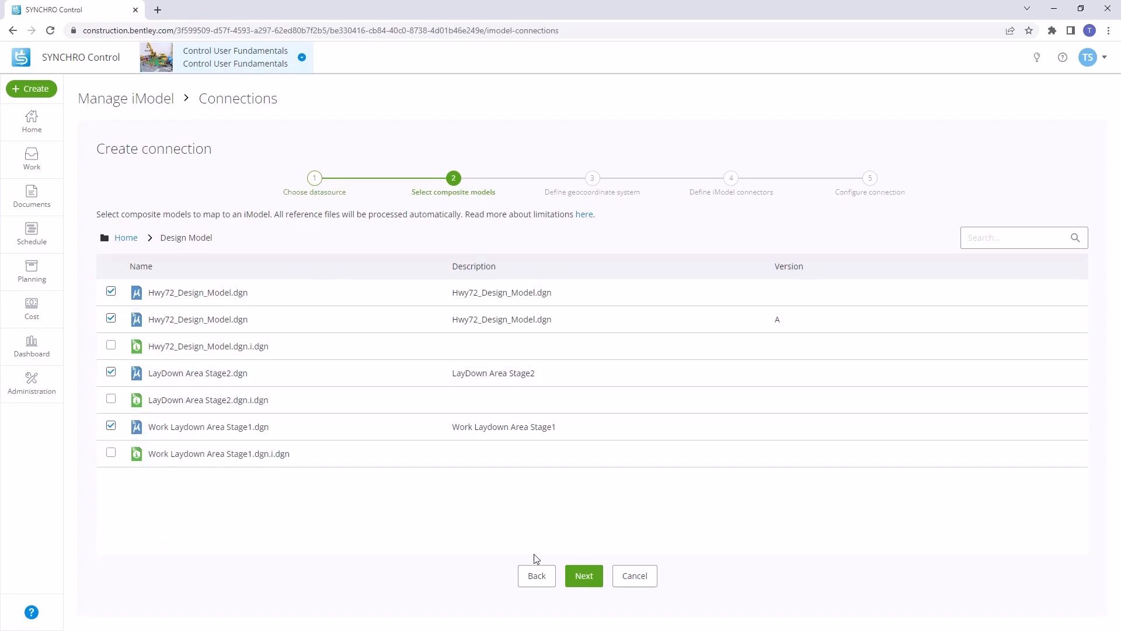
click(581, 578)
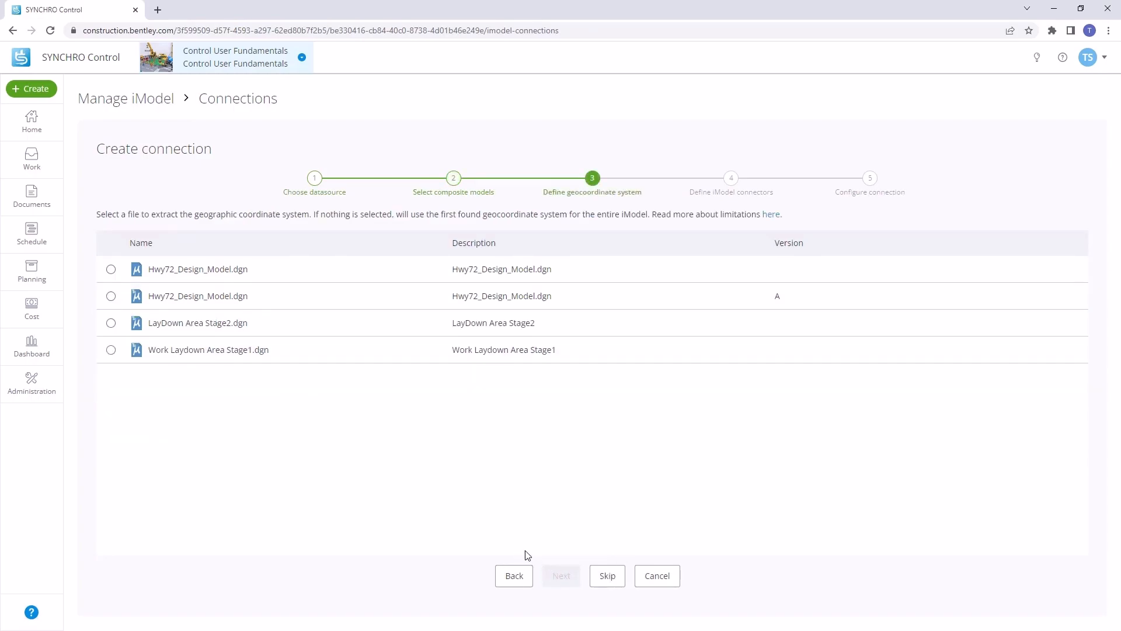
Take the geographic coordinate system from version A of Hwy72_Design_Model.dgn and keep MicroStation as the connector for the files.
click(111, 296)
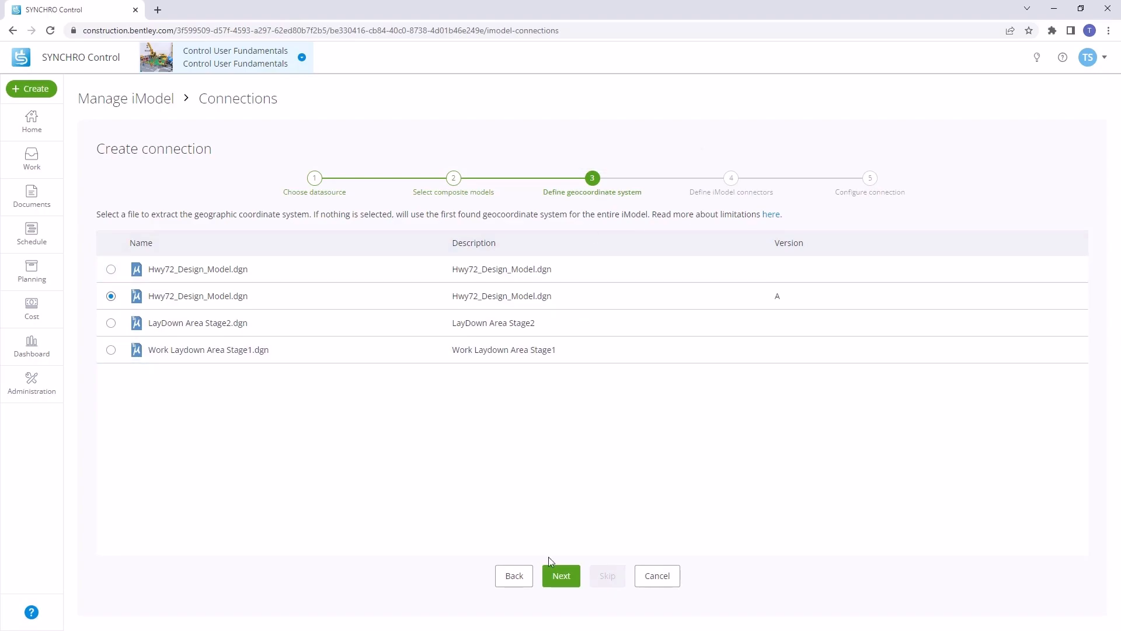
click(560, 584)
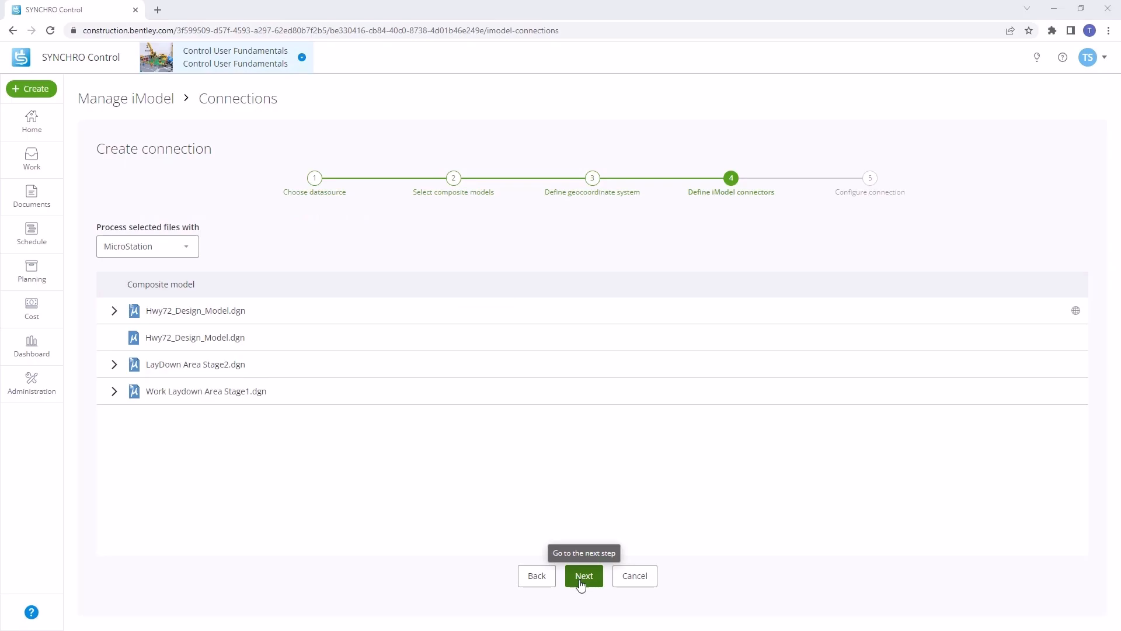
click(186, 247)
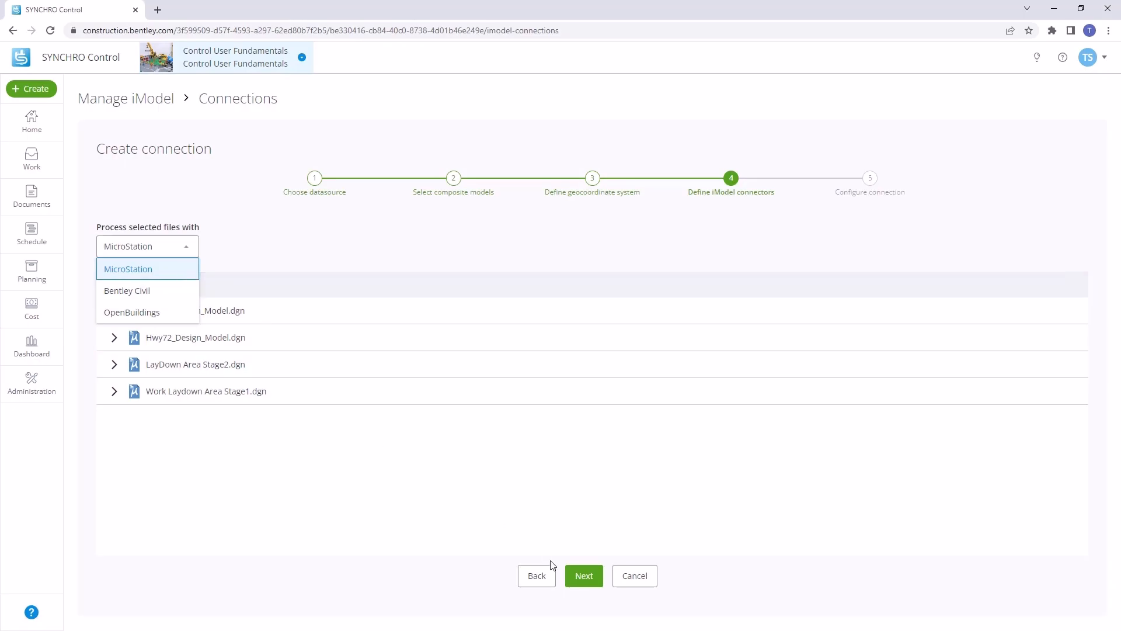
click(578, 576)
Name the connection PW Connection and create it with a manually initiated update schedule.
click(173, 243)
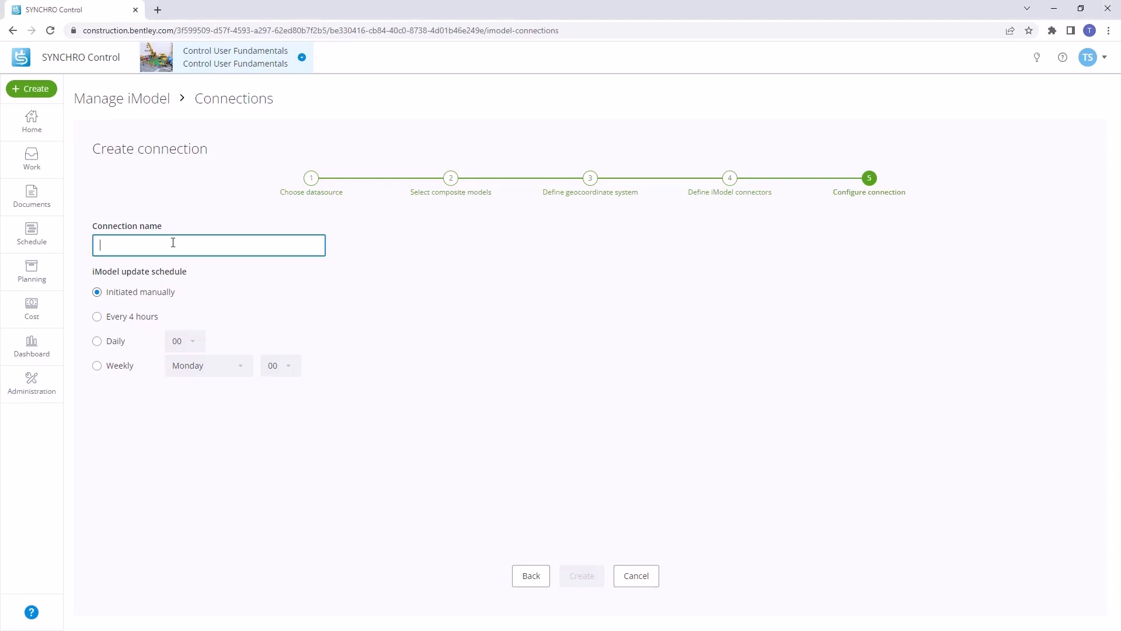
text(PW Connec)
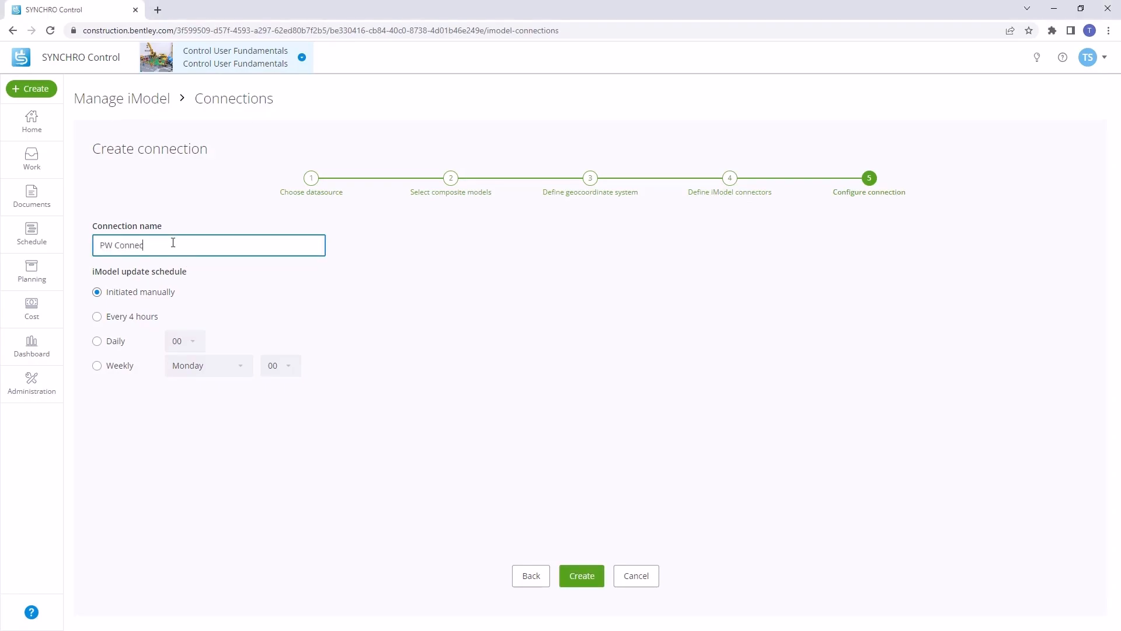
text(tion)
click(581, 577)
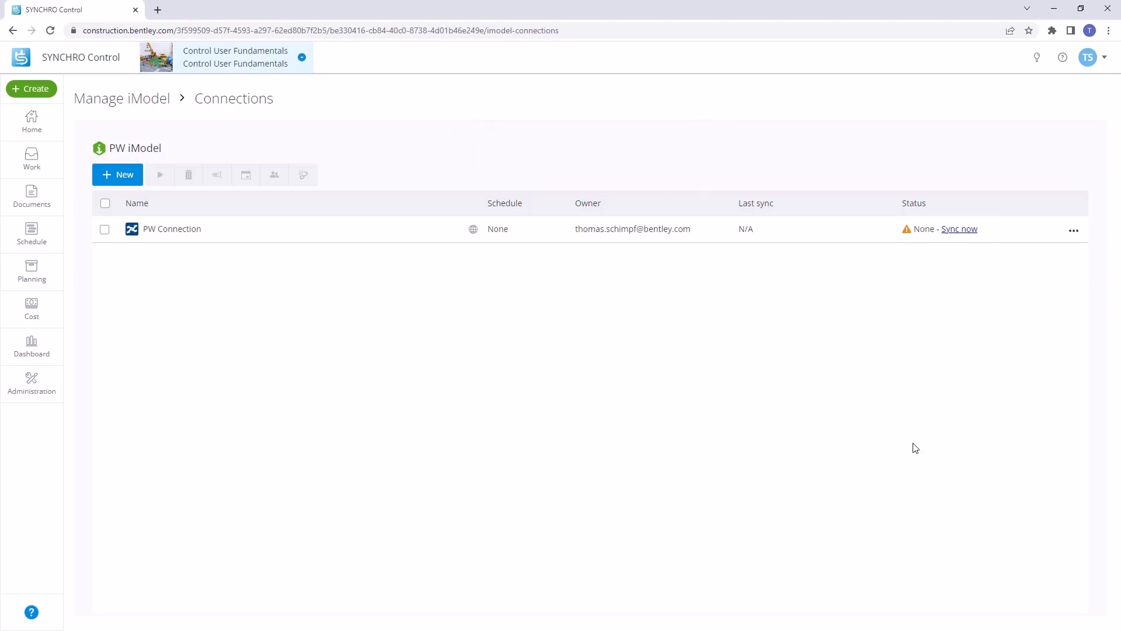
Synchronize PW Connection with the iModel.
click(1073, 231)
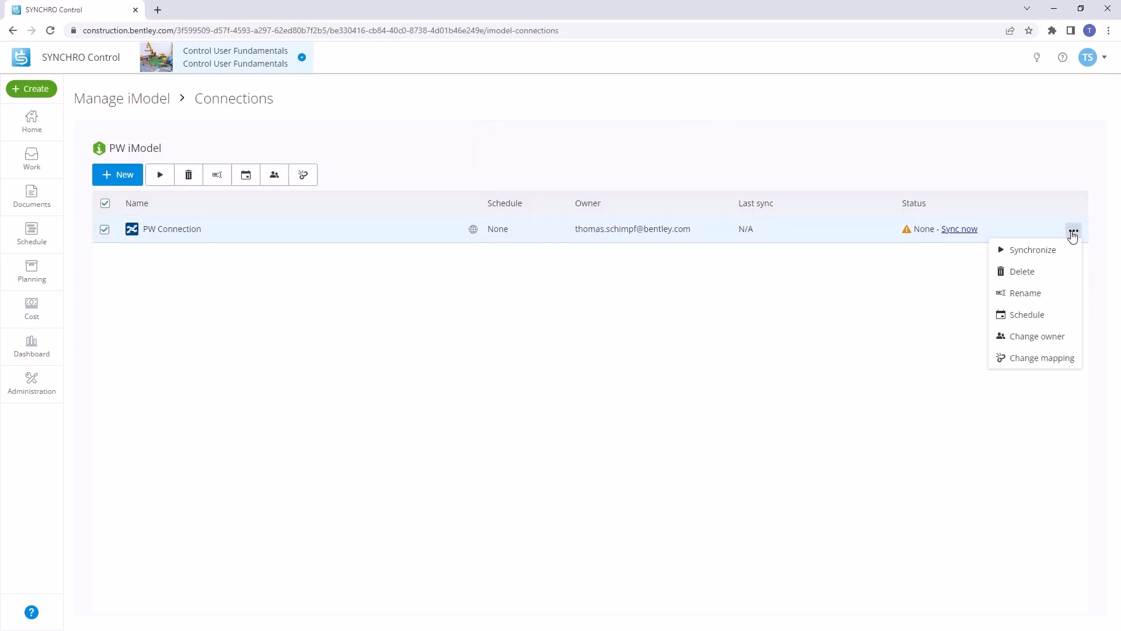
click(1036, 252)
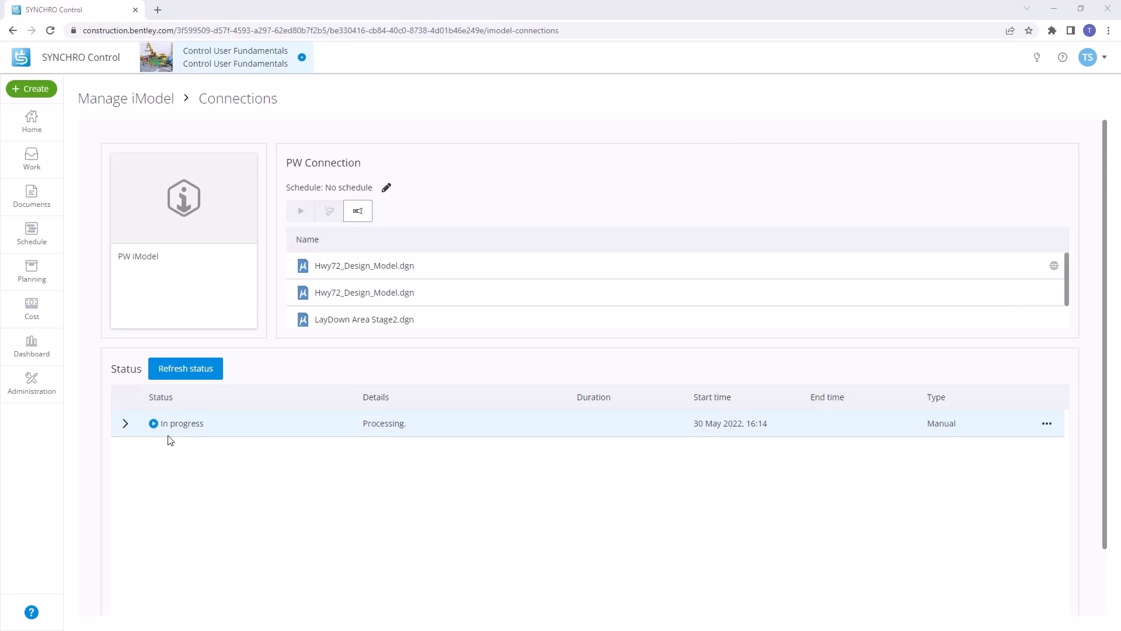
Return to the list of connections and start creating another connection for PW iModel.
click(234, 108)
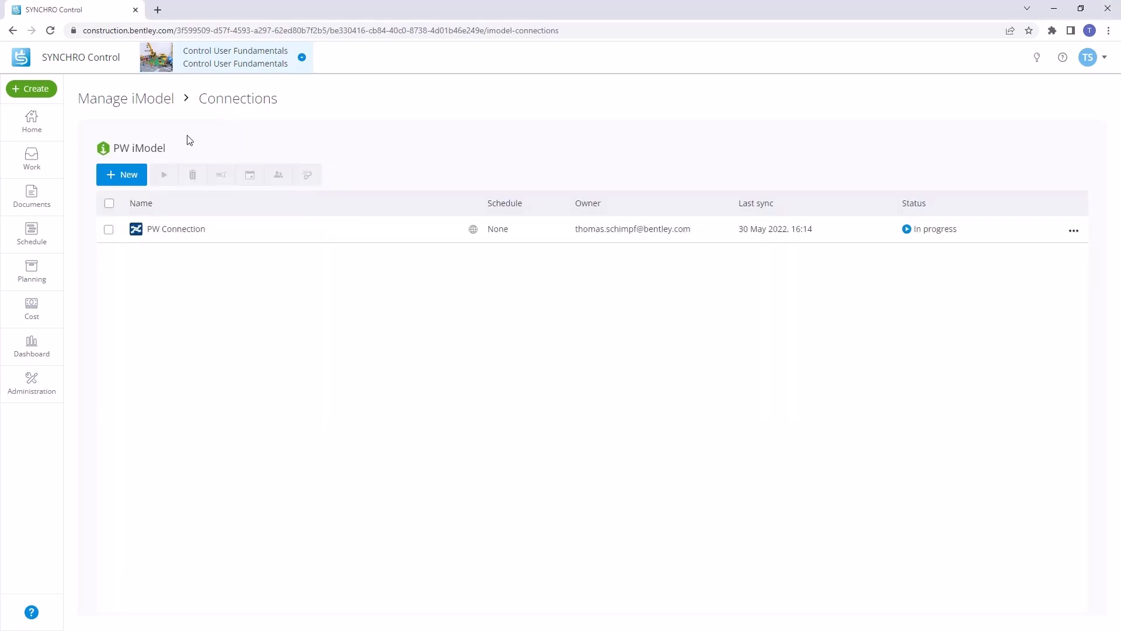
click(122, 182)
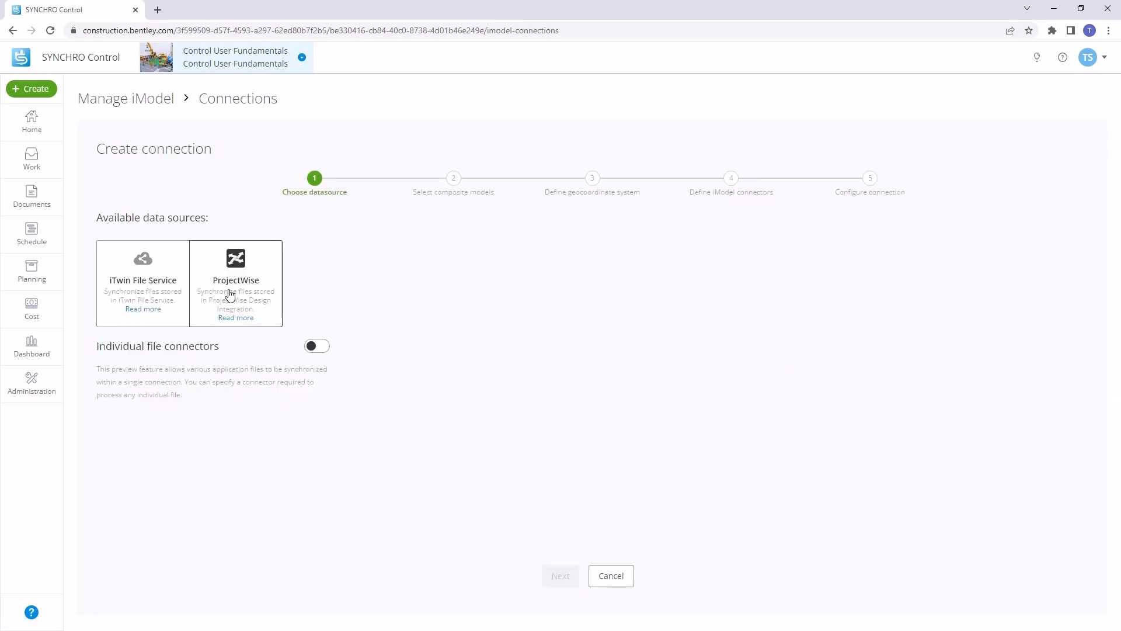